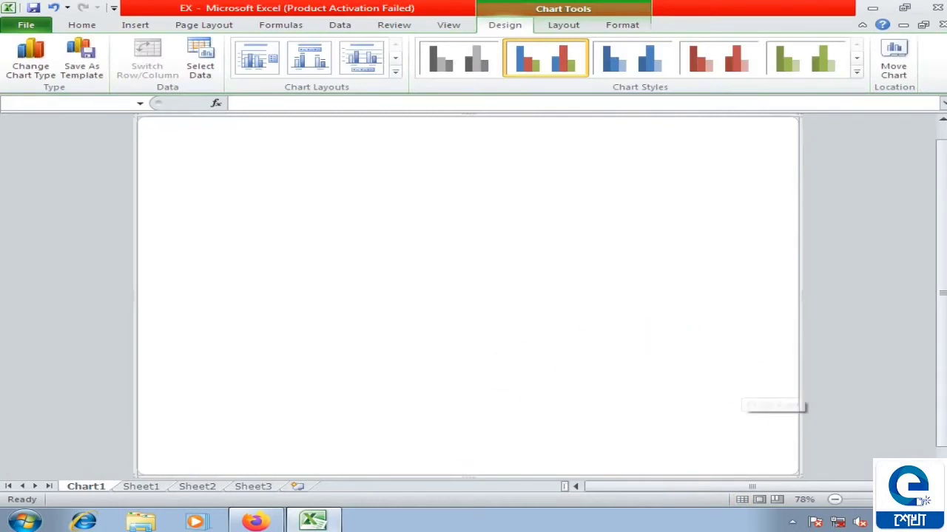
# - Switch to Sheet1, where MATH marks are blank and the percentage reads 48
pyautogui.click(127, 486)
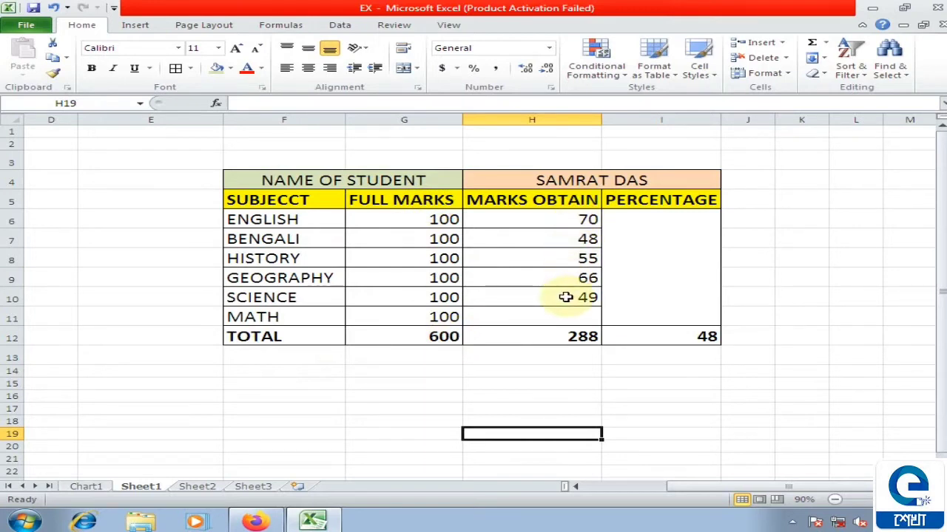
pyautogui.click(530, 314)
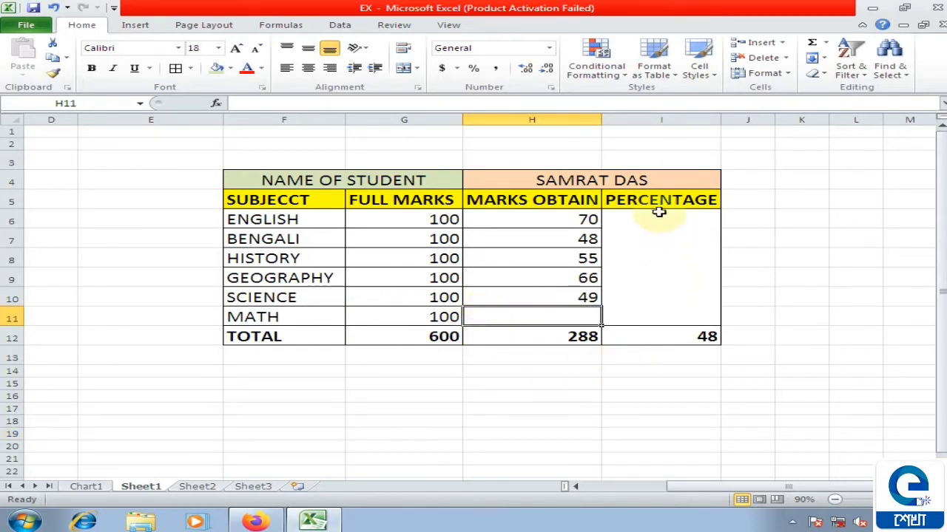
pyautogui.click(571, 340)
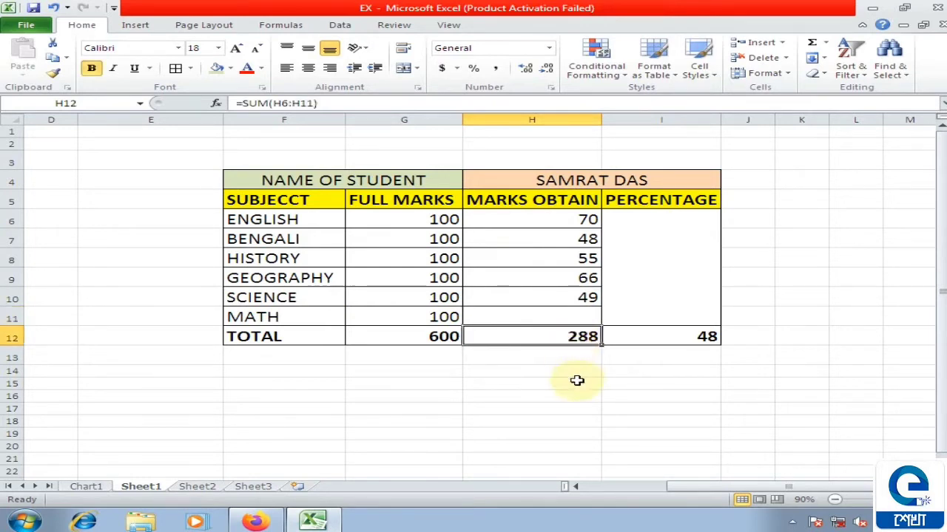
pyautogui.click(666, 334)
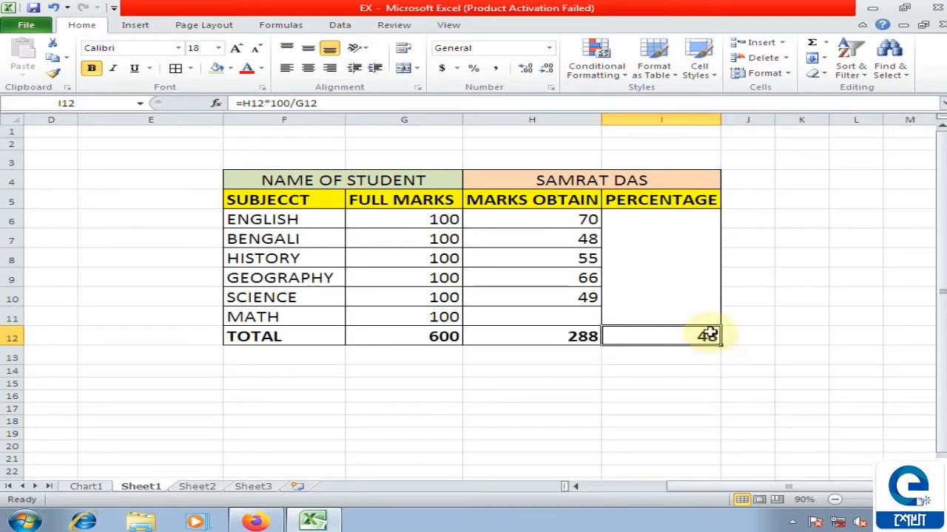
pyautogui.click(572, 317)
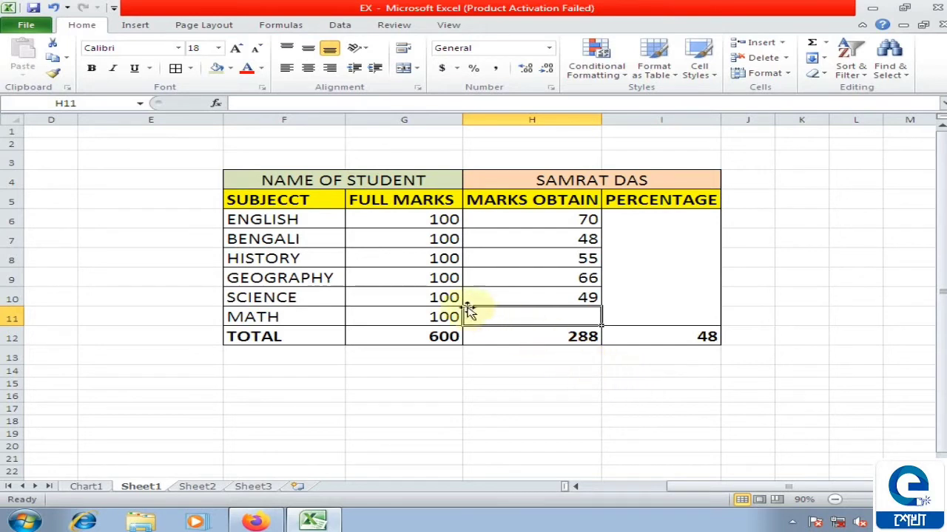
# - Launch Goal Seek from the Data ribbon's What-If Analysis menu
pyautogui.click(345, 26)
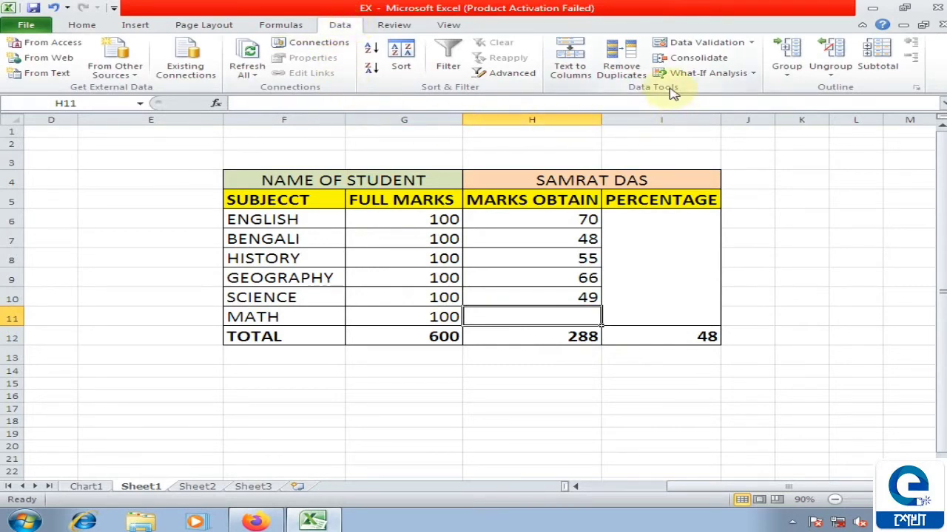
pyautogui.click(738, 80)
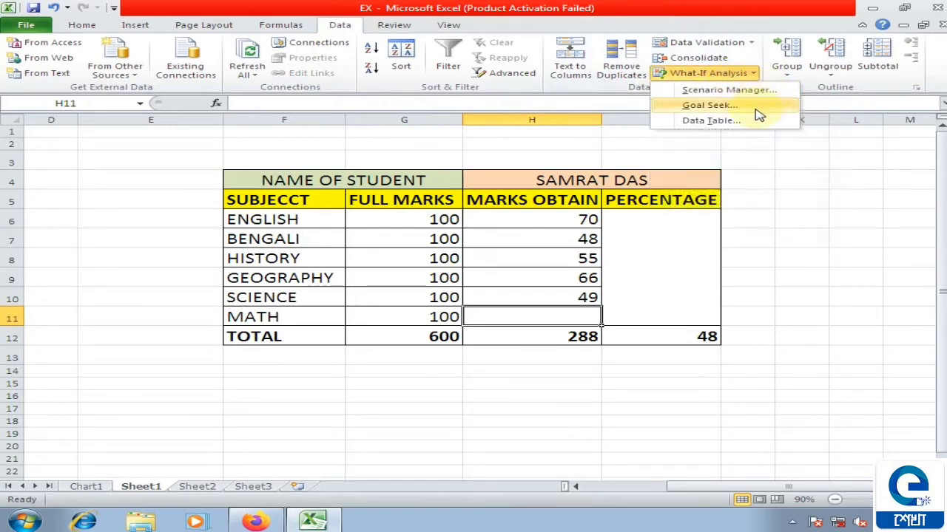
pyautogui.click(707, 107)
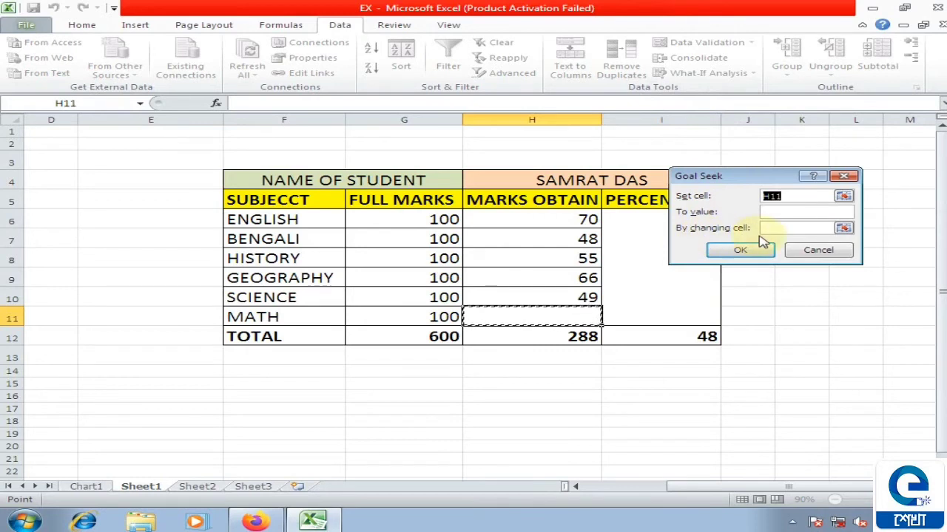
# - Run Goal Seek with set cell I12, target value 60, changing cell H11
pyautogui.moveTo(718, 178); pyautogui.dragTo(787, 271)
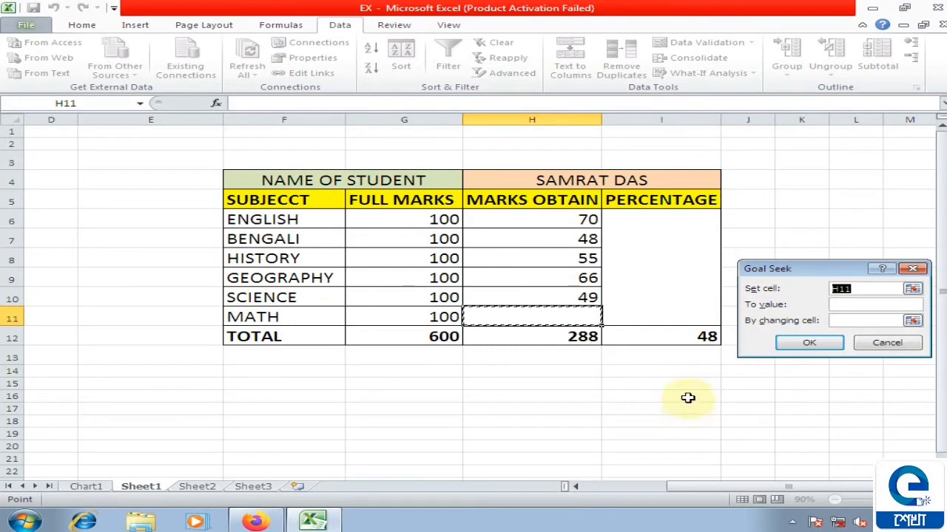
pyautogui.press('BackSpace')
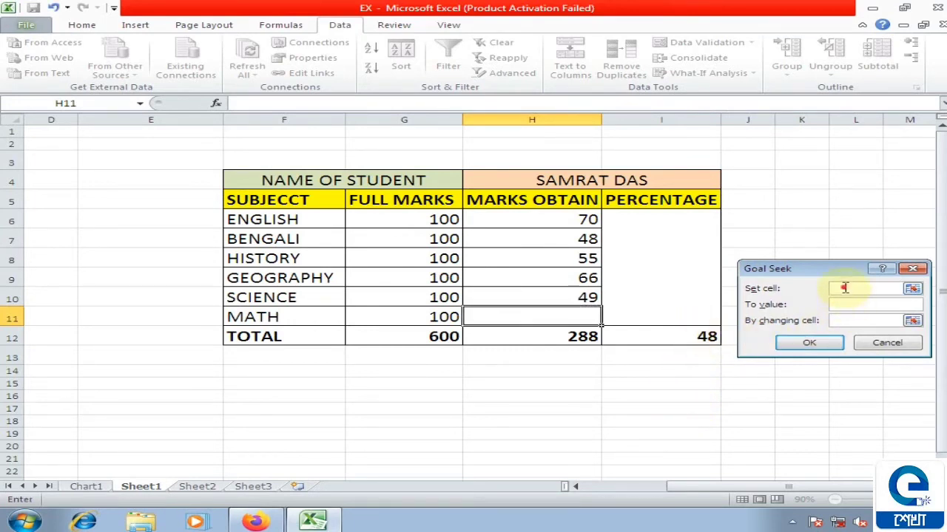
pyautogui.click(697, 337)
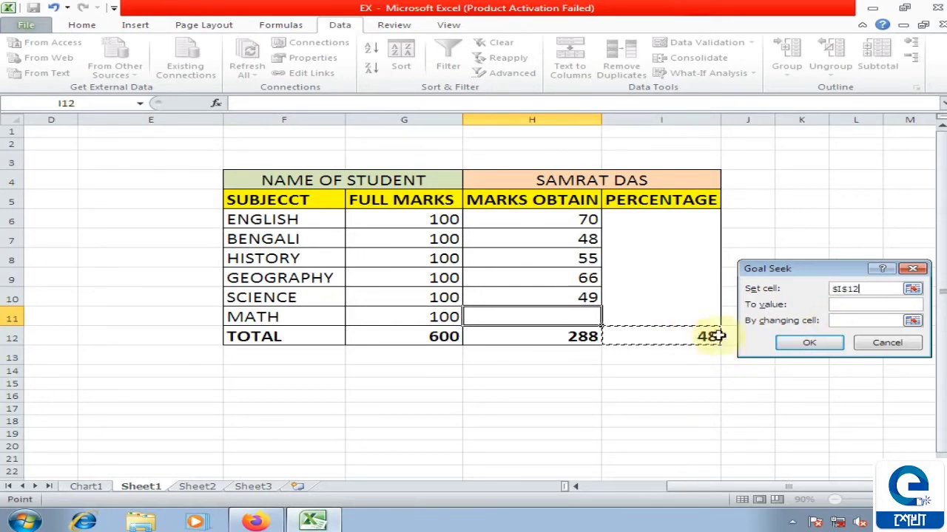
pyautogui.click(843, 305)
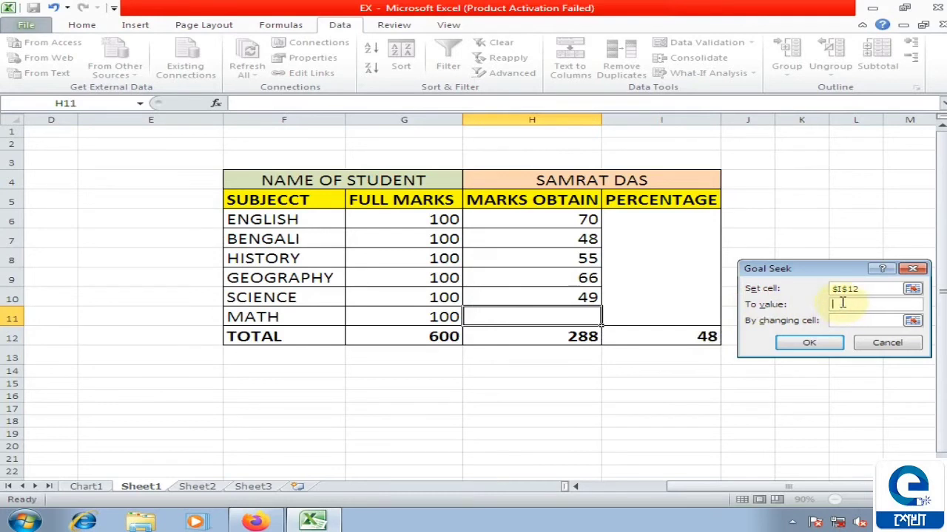
pyautogui.write('60')
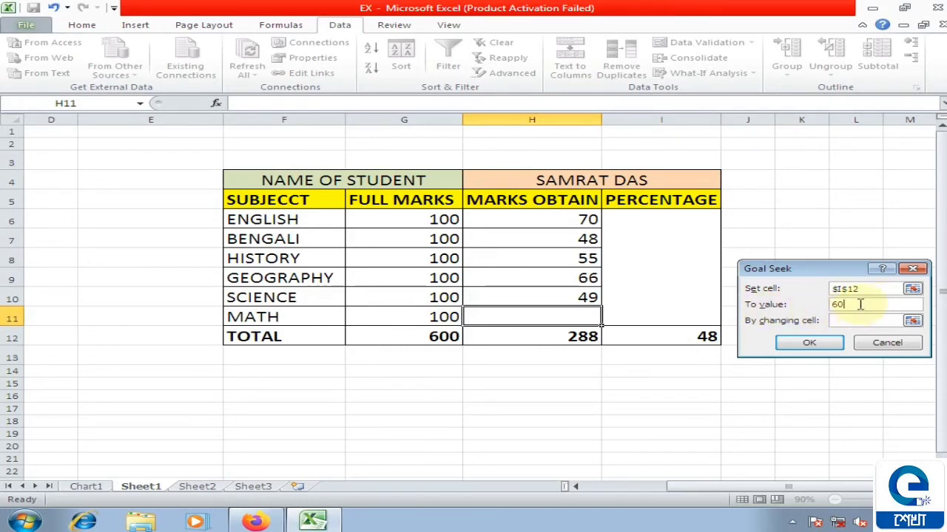
pyautogui.click(838, 320)
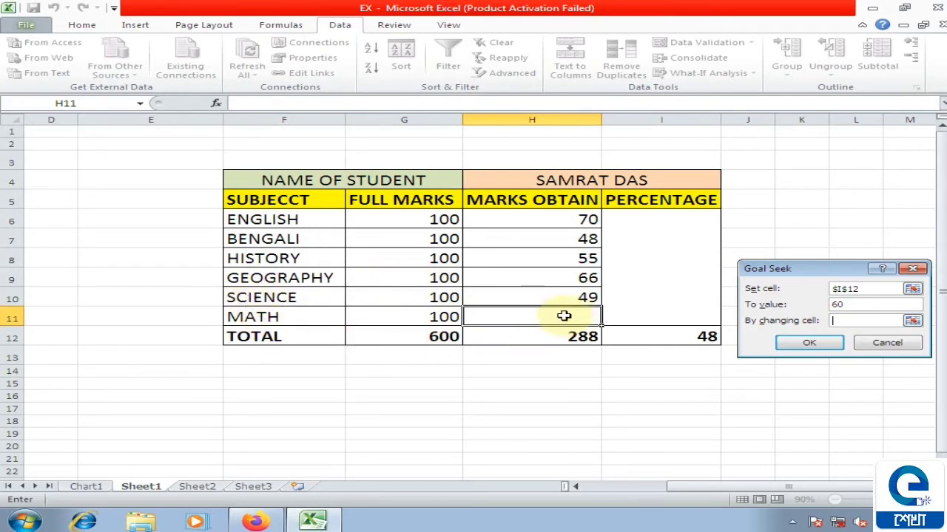
pyautogui.click(564, 316)
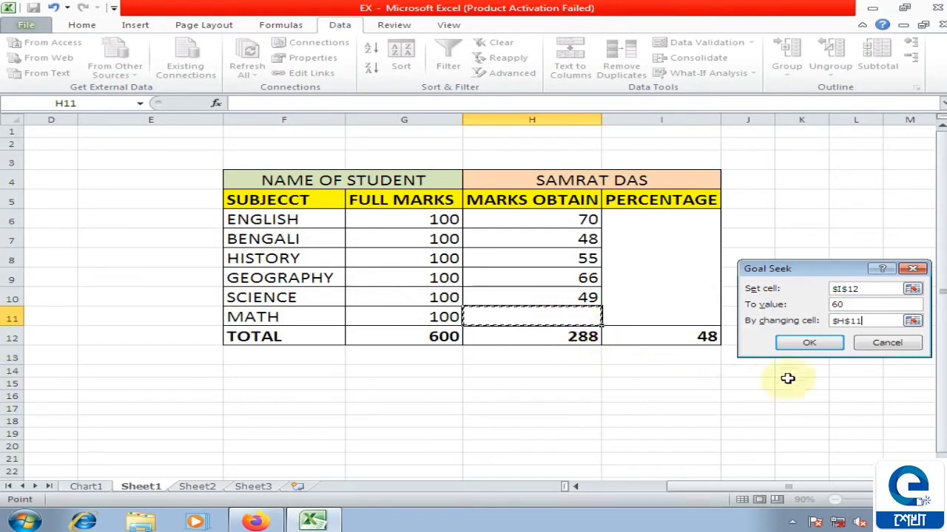
pyautogui.click(809, 344)
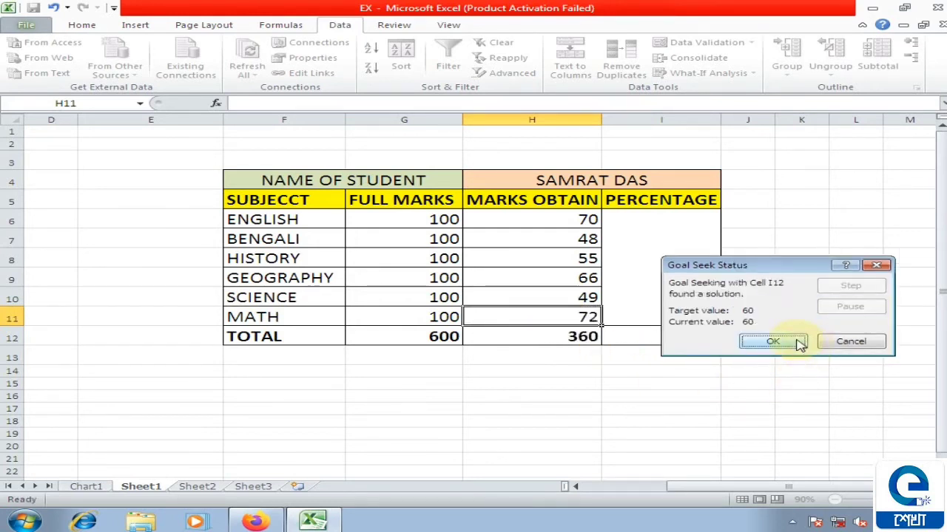
# - Accept the solution (MATH 72, total 360) and check that I12 now shows 60
pyautogui.click(799, 344)
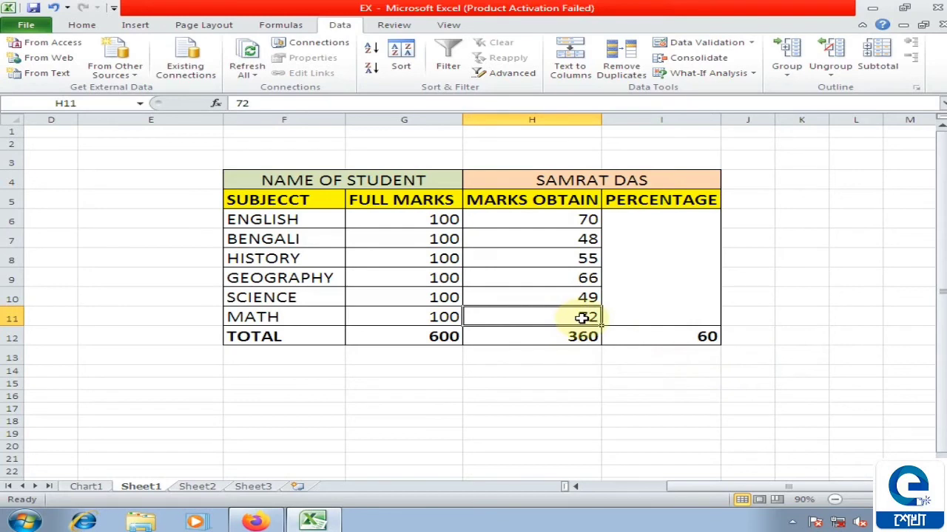
pyautogui.click(683, 335)
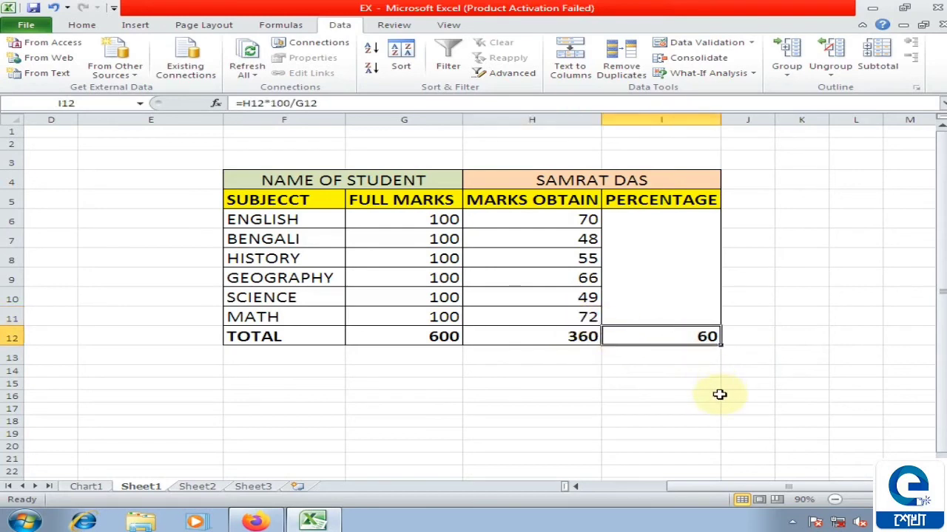